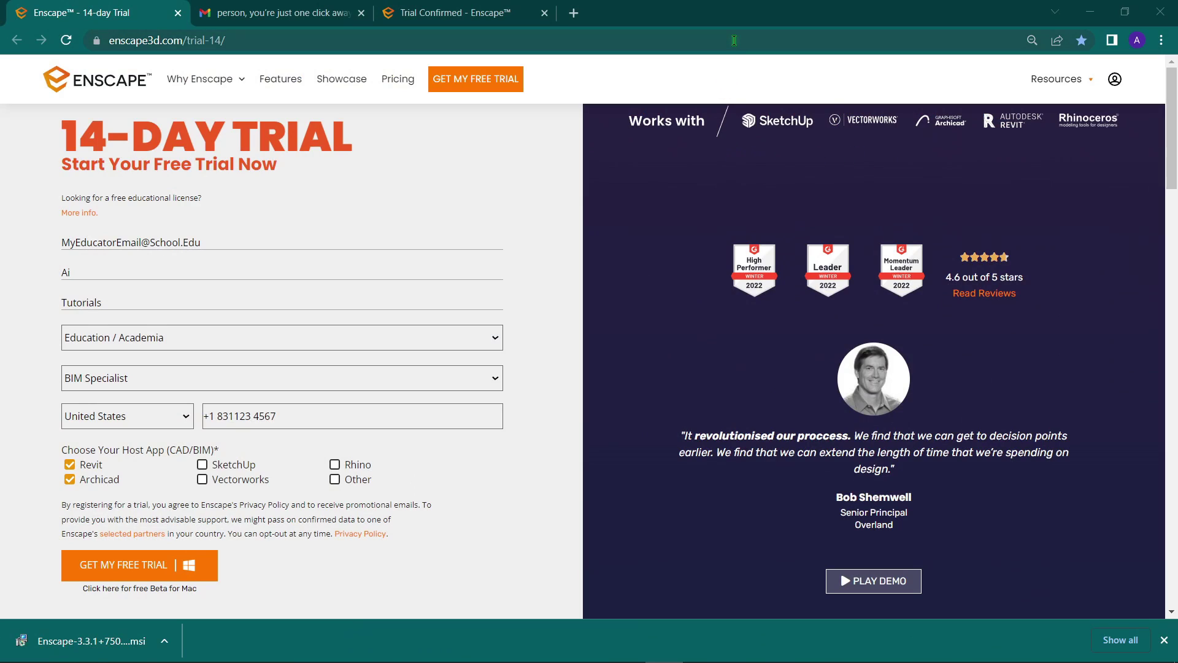
Step: Follow the Enscape email's DOWNLOAD MY FREE TRIAL link in Gmail and go to the Trial Confirmed tab
click(733, 40)
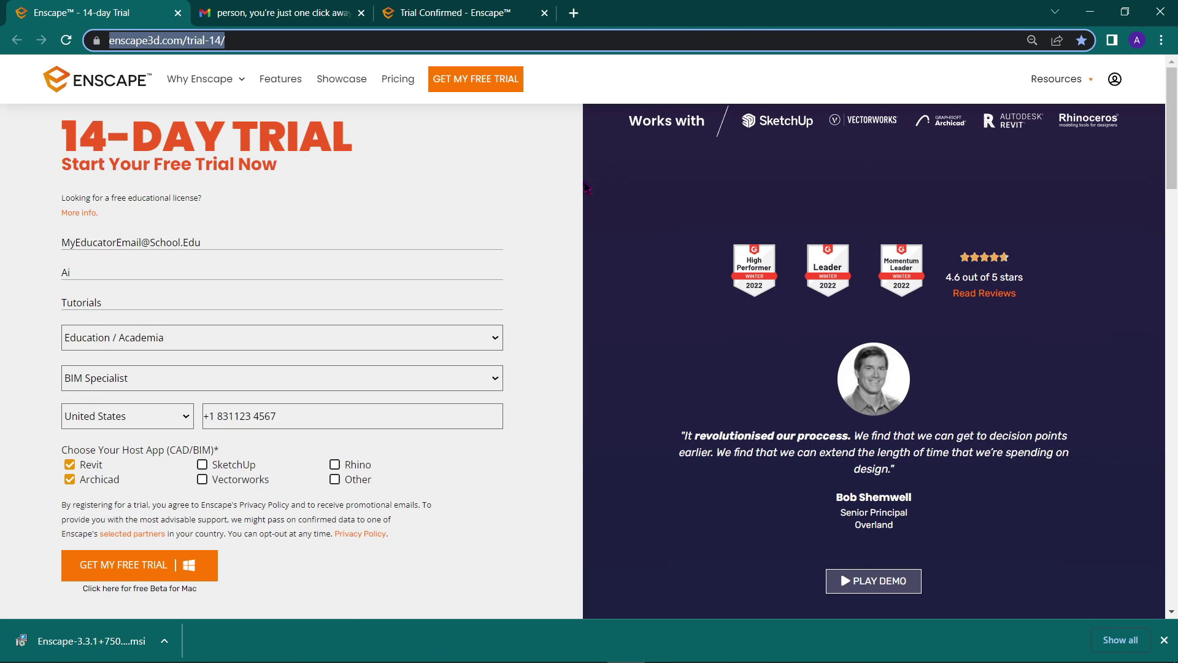
click(566, 183)
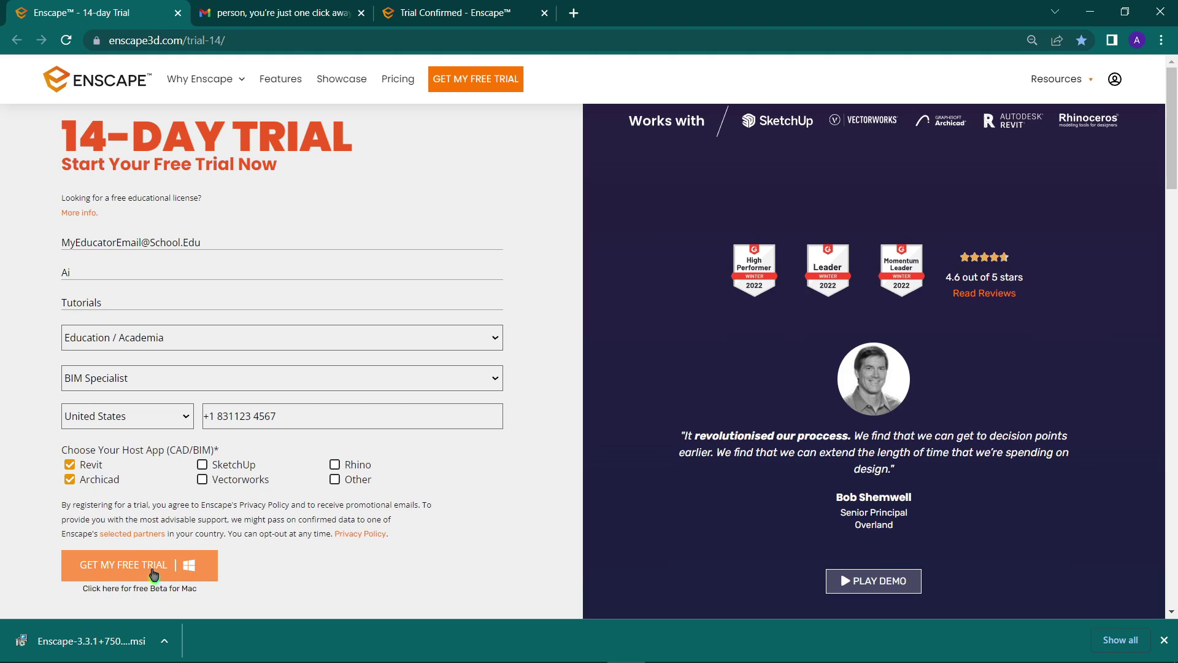
click(288, 16)
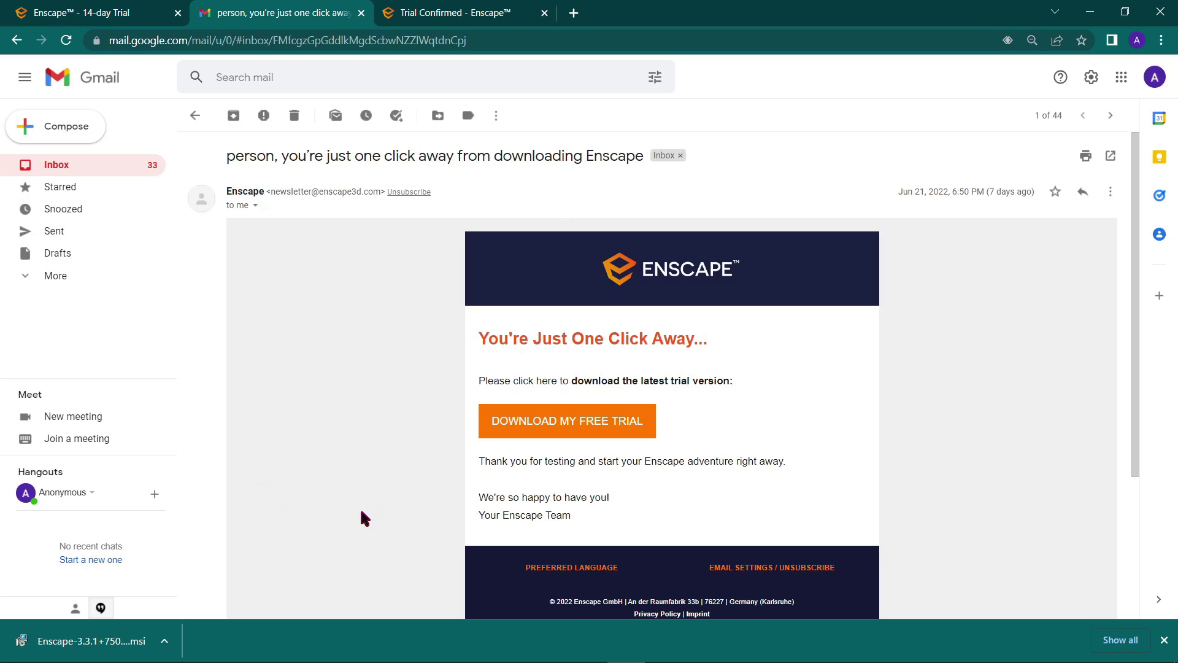
click(548, 431)
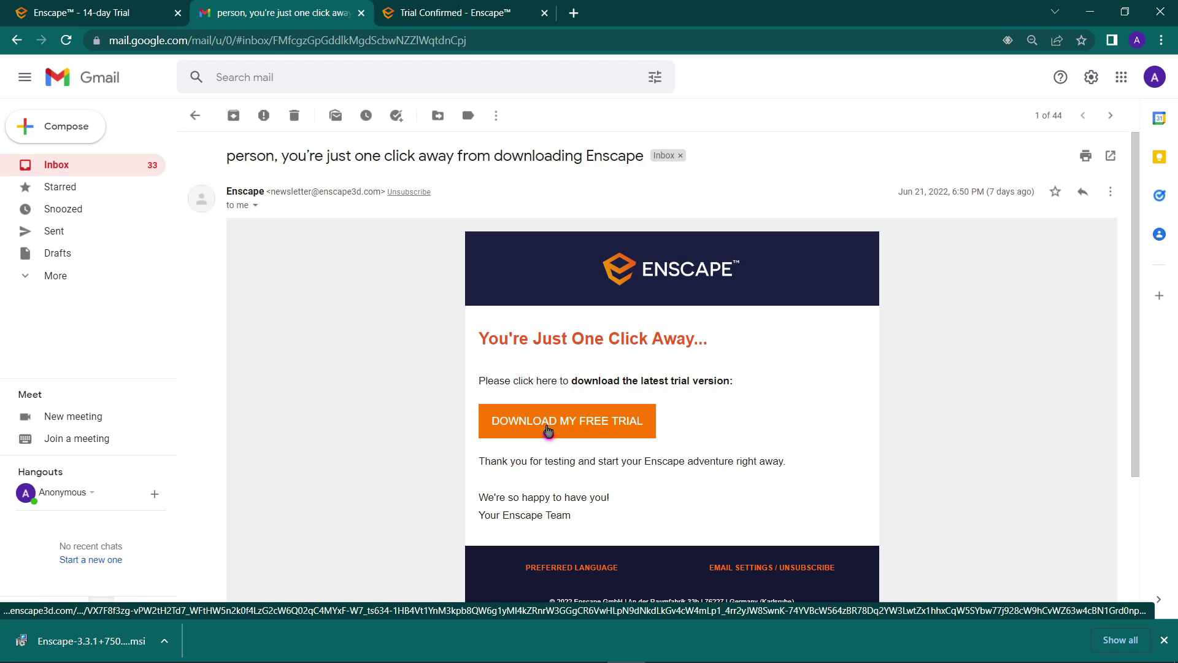
click(475, 23)
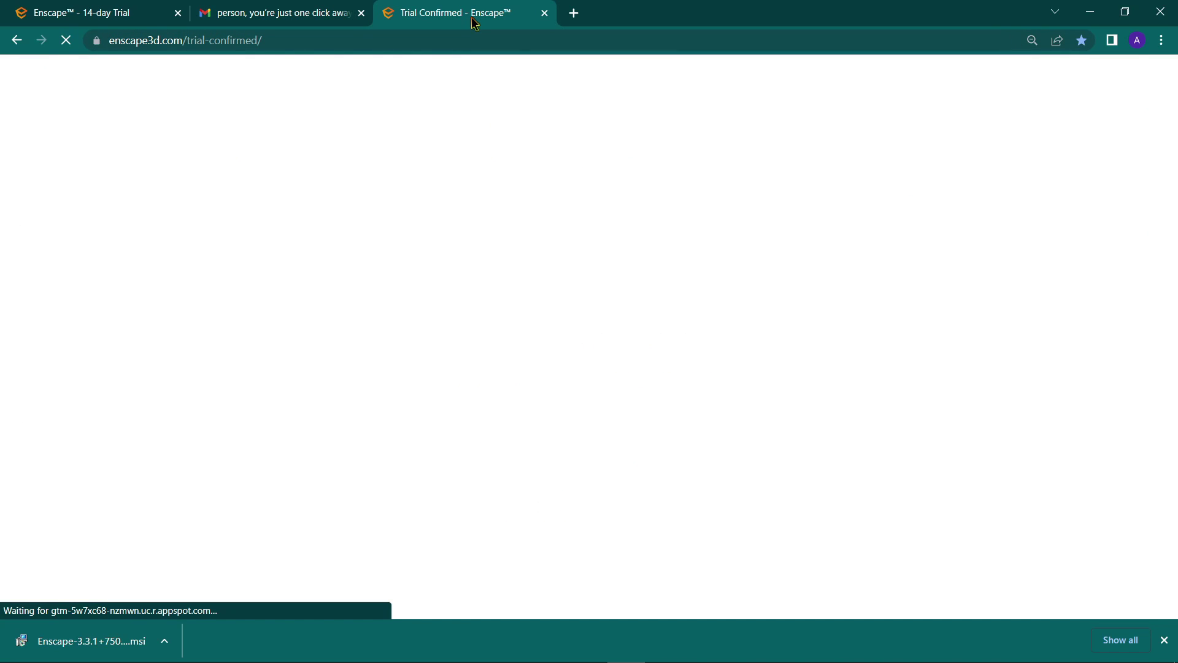
Step: Reload the Trial Confirmed page's address in a fresh tab and close the duplicate tab
click(519, 42)
key(ctrl+c)
key(ctrl+t)
key(ctrl+v)
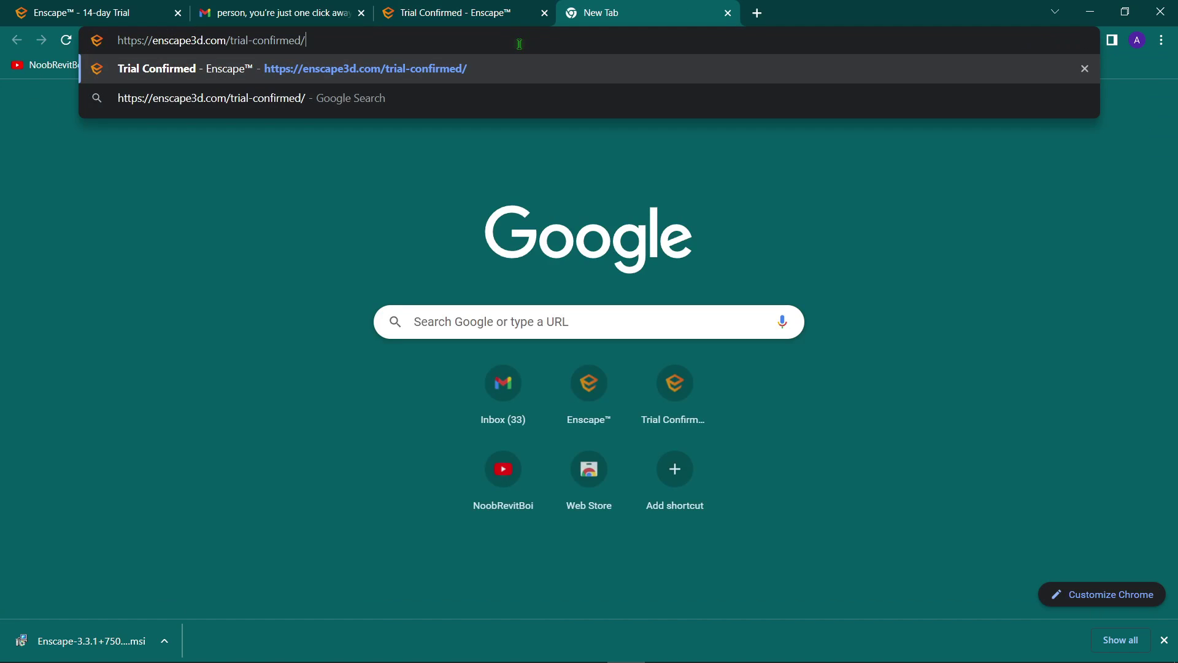
key(Return)
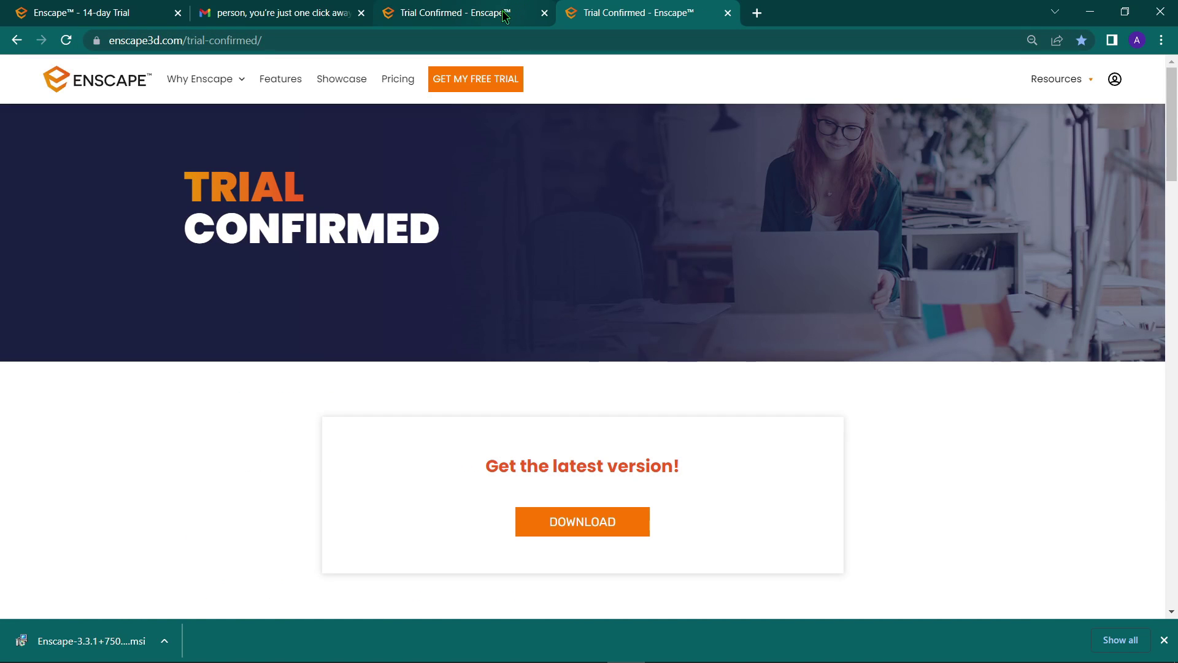
middle_click(503, 16)
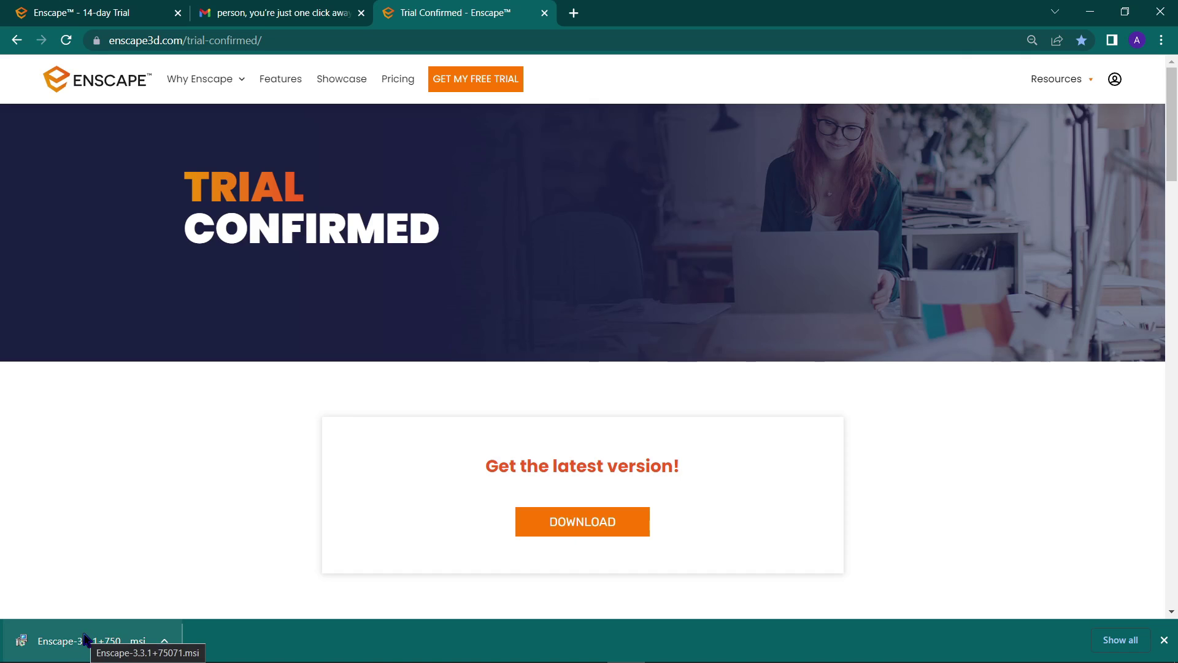
Step: Run the Enscape-3.3.1+75071.msi installer, pass the Welcome page, then cancel setup
click(85, 639)
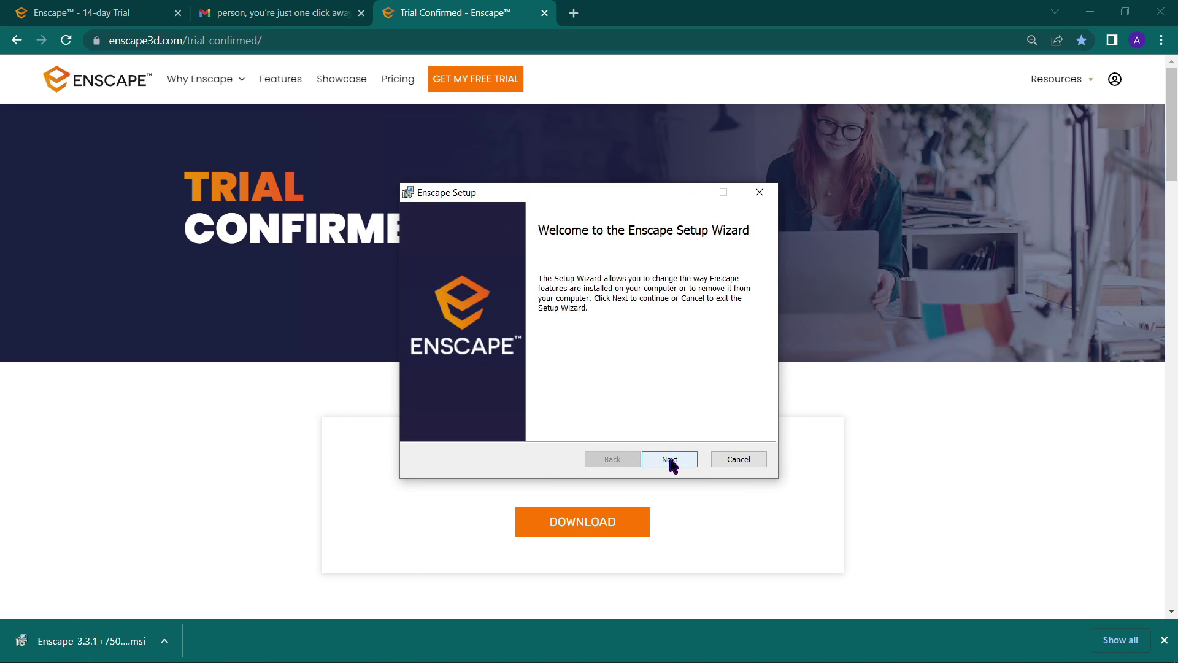
click(670, 460)
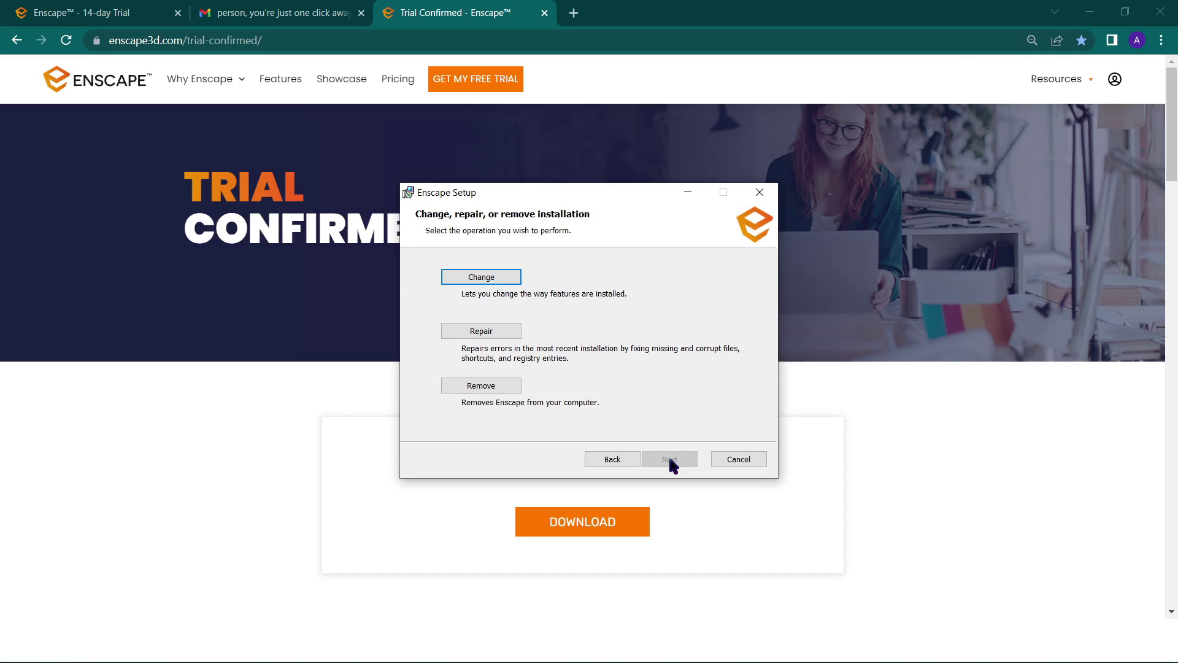
click(755, 464)
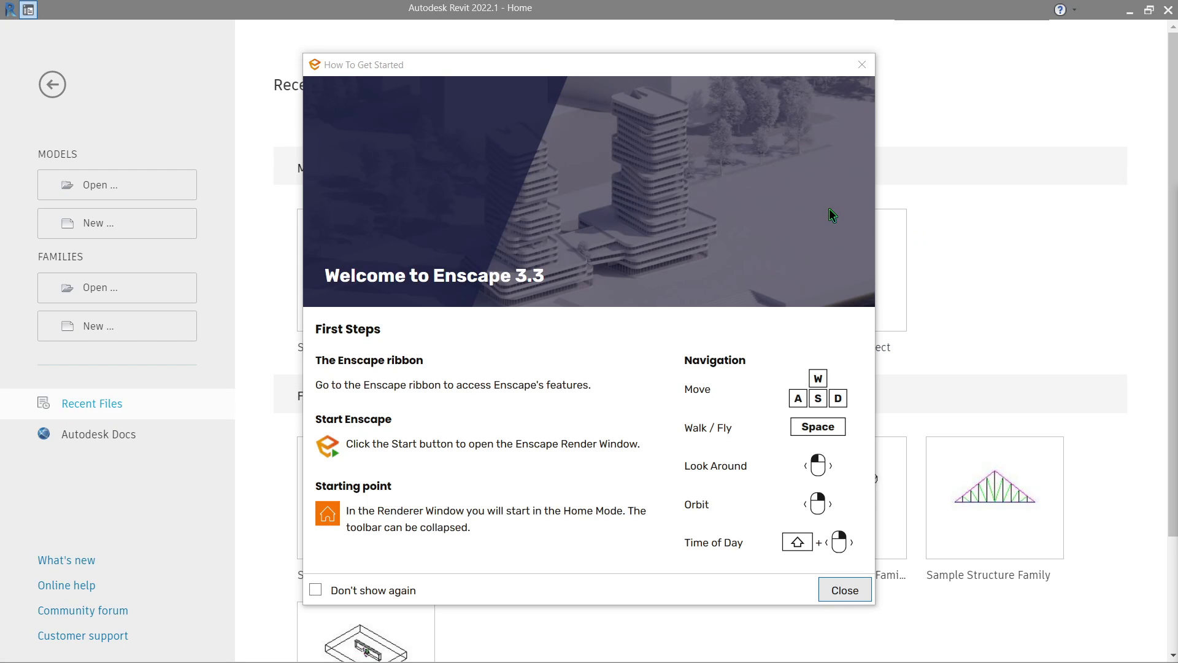
Step: Close the Enscape 3.3 How To Get Started window with Don't show again left unchecked
drag(506, 68, 571, 51)
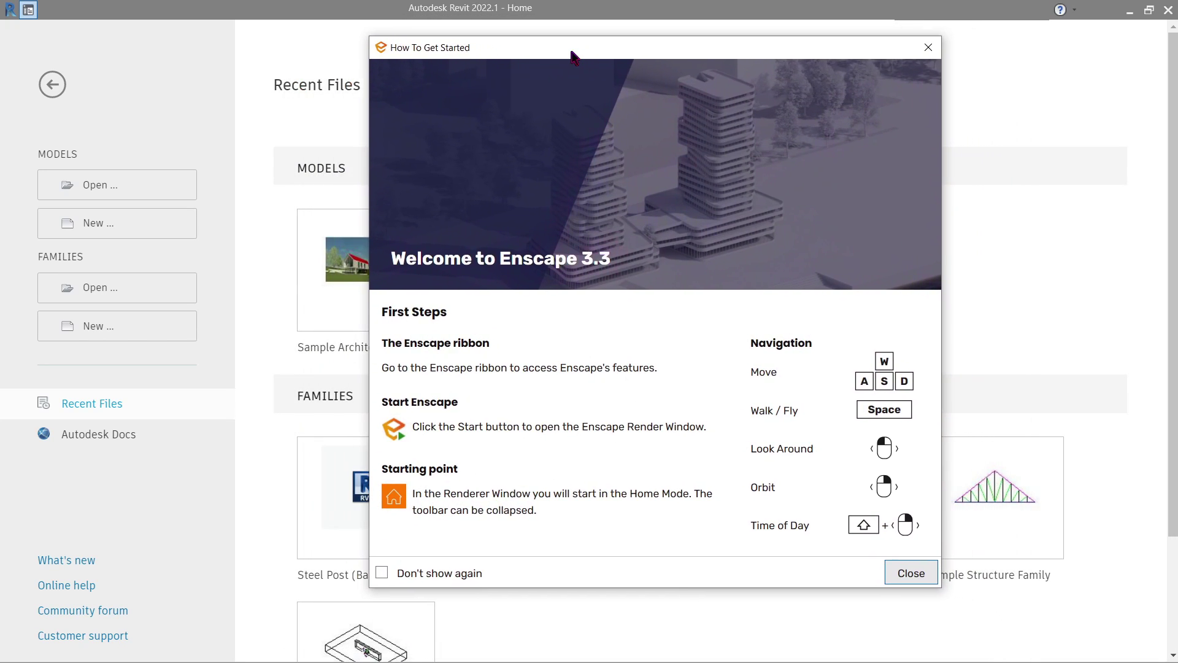
click(416, 573)
click(435, 576)
click(911, 573)
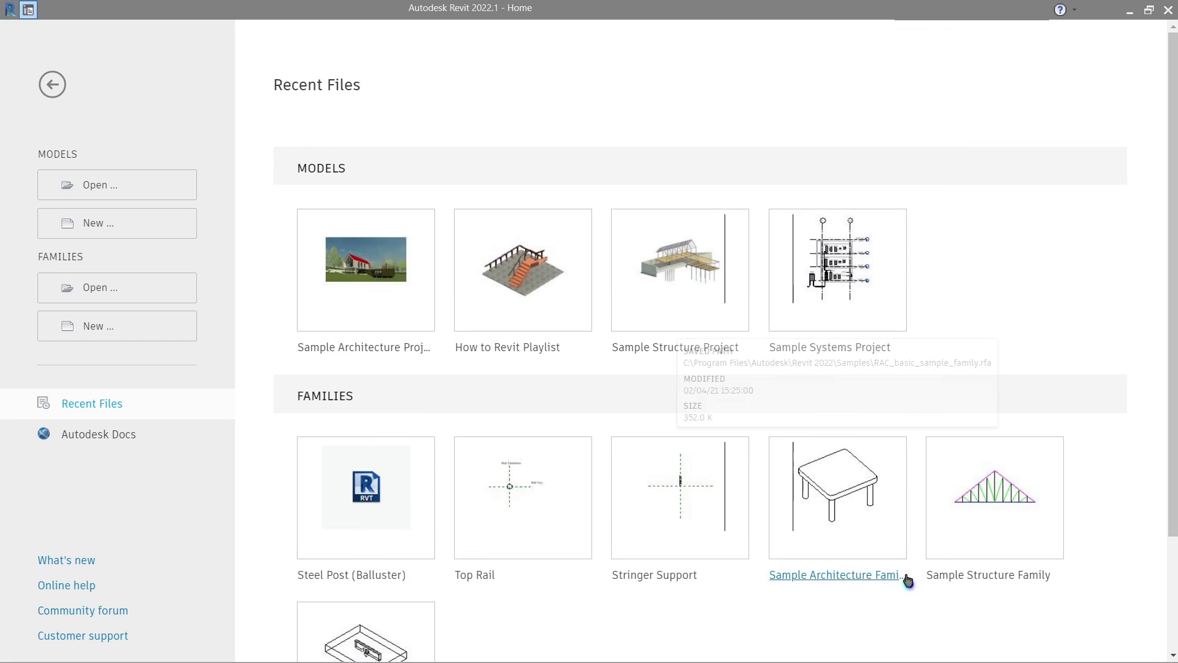
Step: Open RAC_basic_sample_project, the Sample Architecture Project, from Recent Files
click(362, 274)
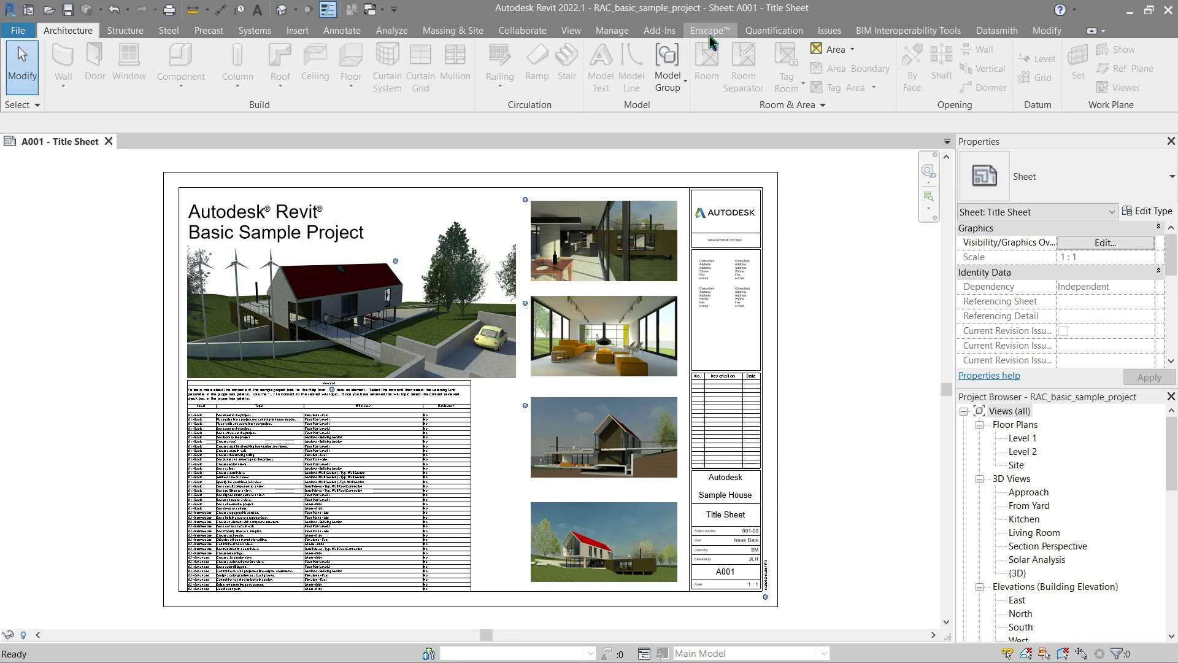
Step: Start Enscape from its ribbon tab and apply the license key from the clipboard
click(710, 34)
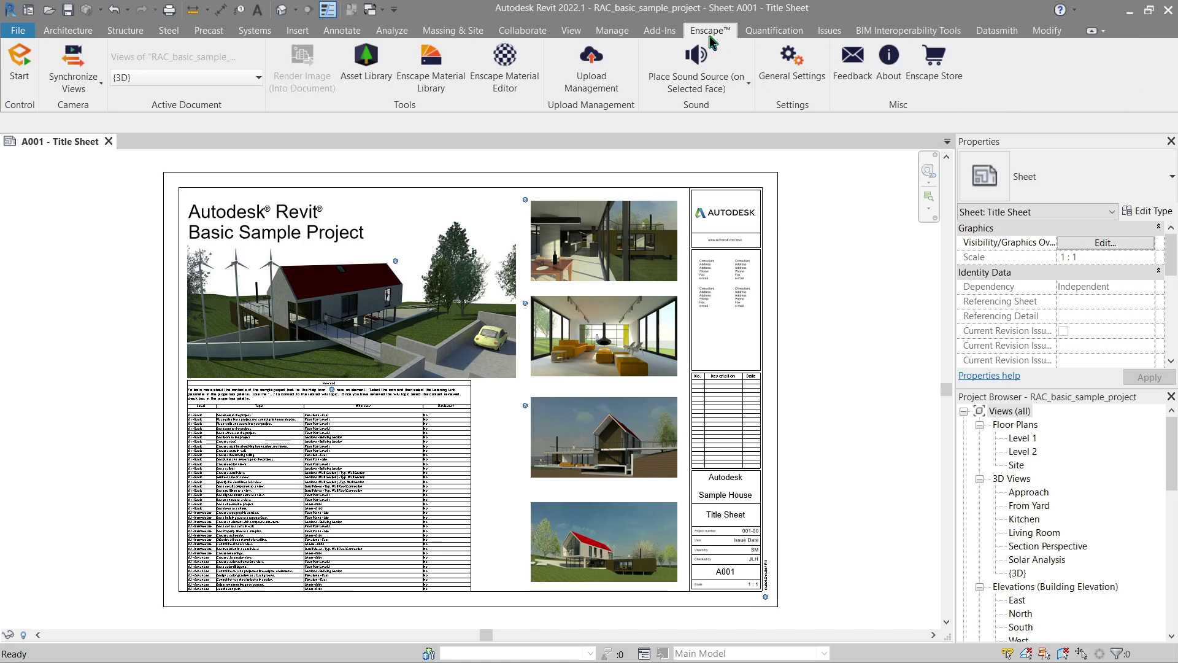
click(23, 76)
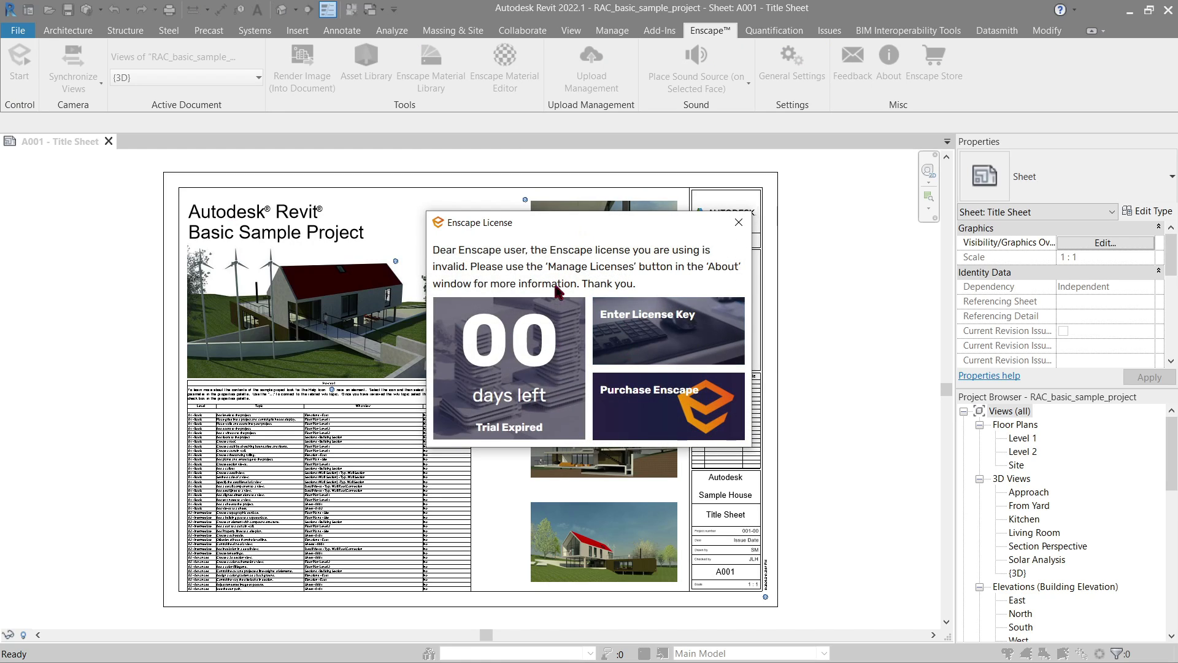
click(635, 331)
click(635, 331)
click(635, 331)
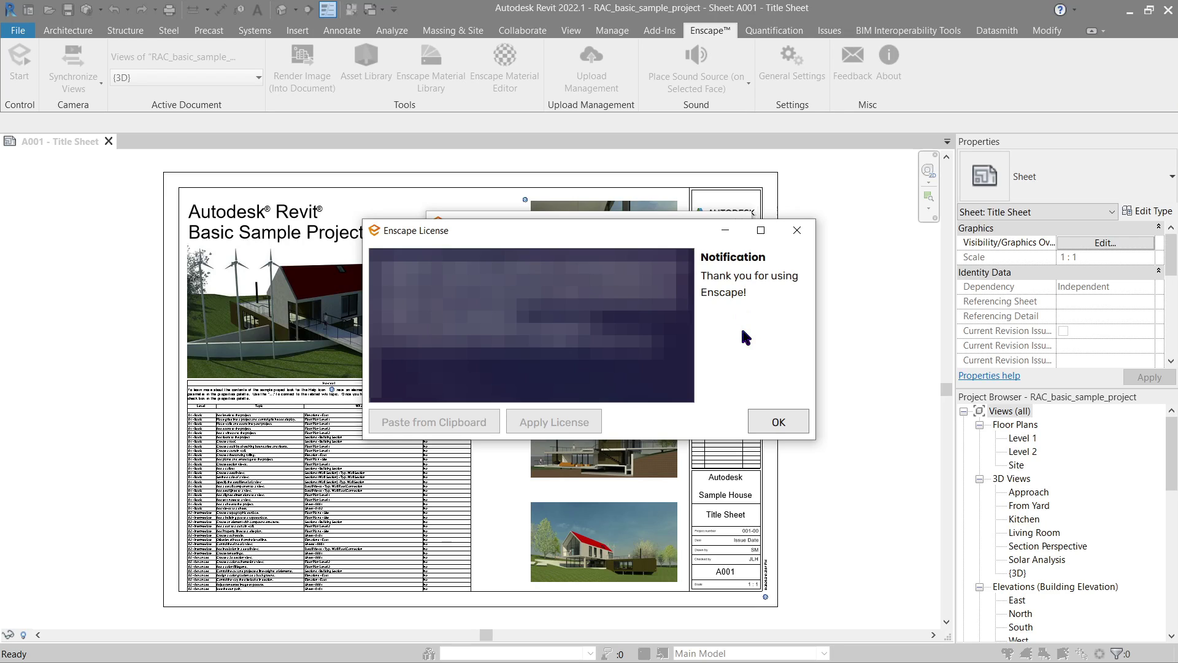
Step: Acknowledge the Enscape License notification so the live render window launches
click(791, 420)
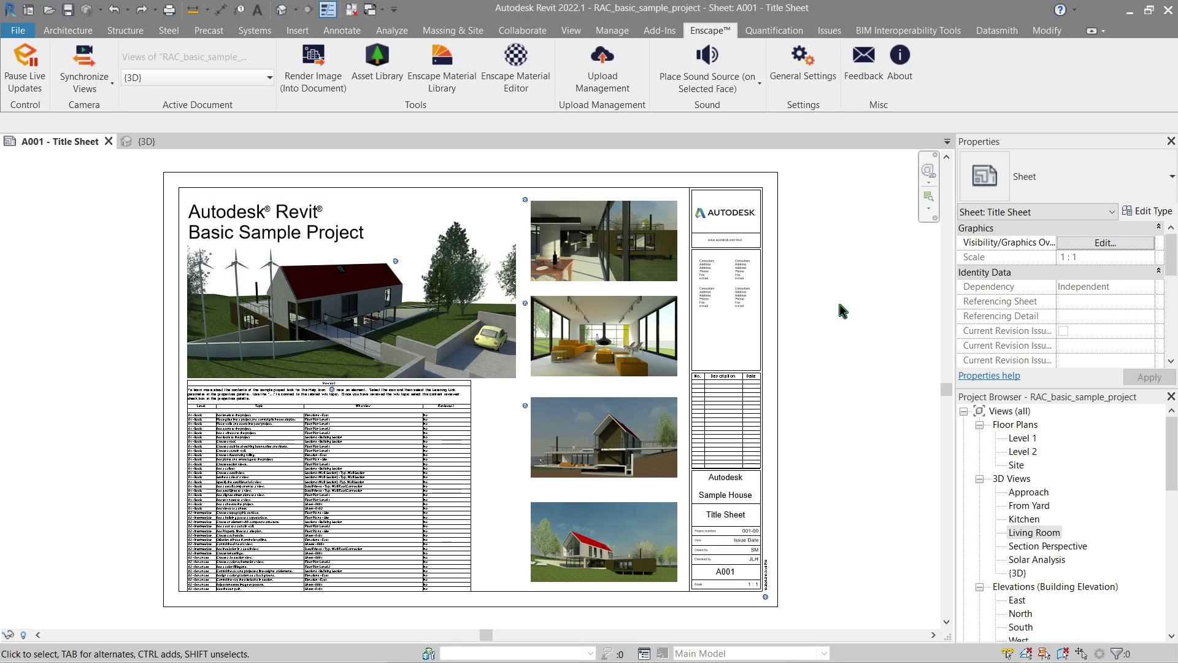
Step: Choose Living Room as Enscape's active document view
click(269, 78)
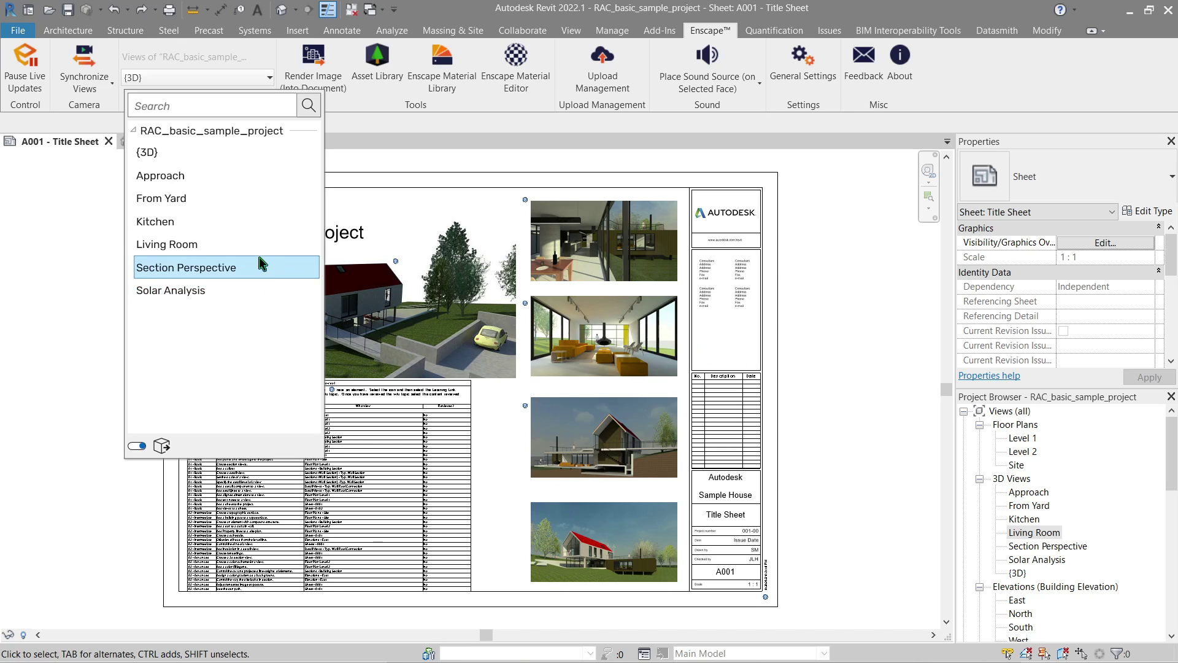
click(224, 248)
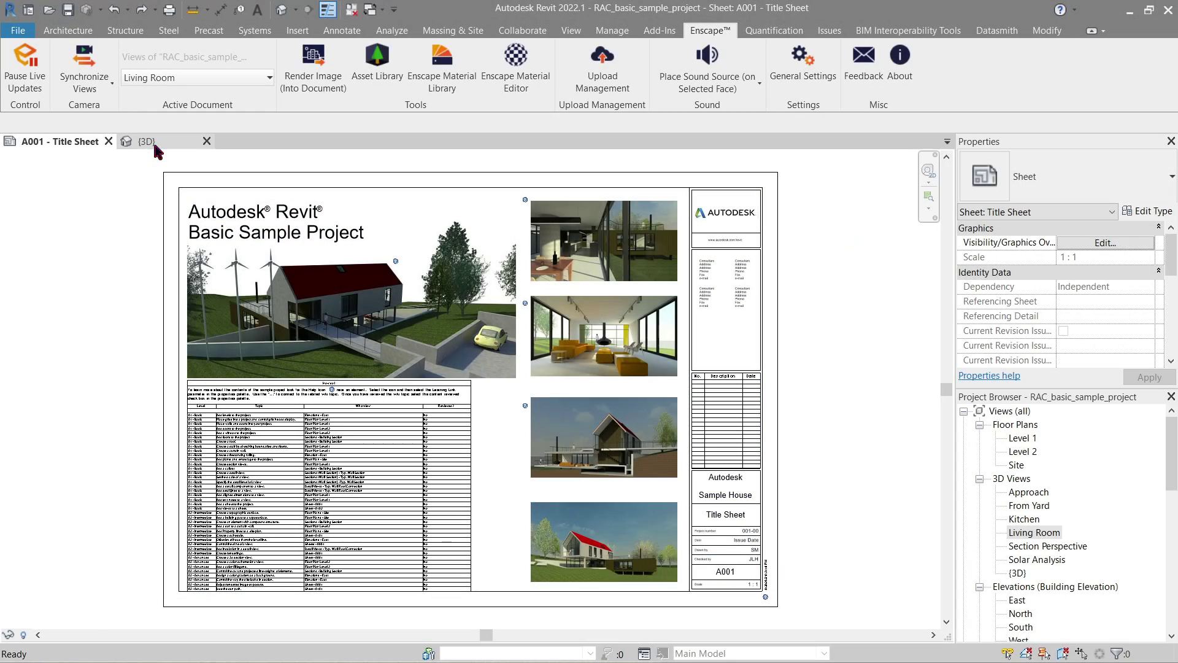
Step: Delete the SG Metal Panels roof and its dependent elements in the {3D} view
click(155, 146)
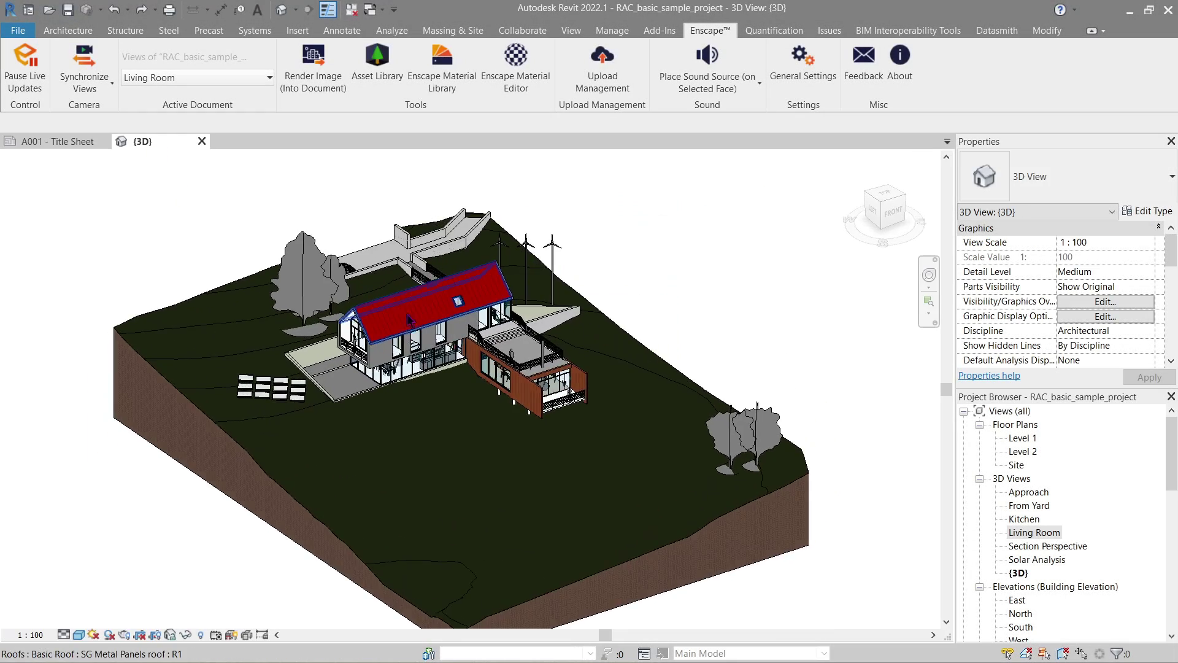
scroll(408, 318, up, 6)
click(490, 306)
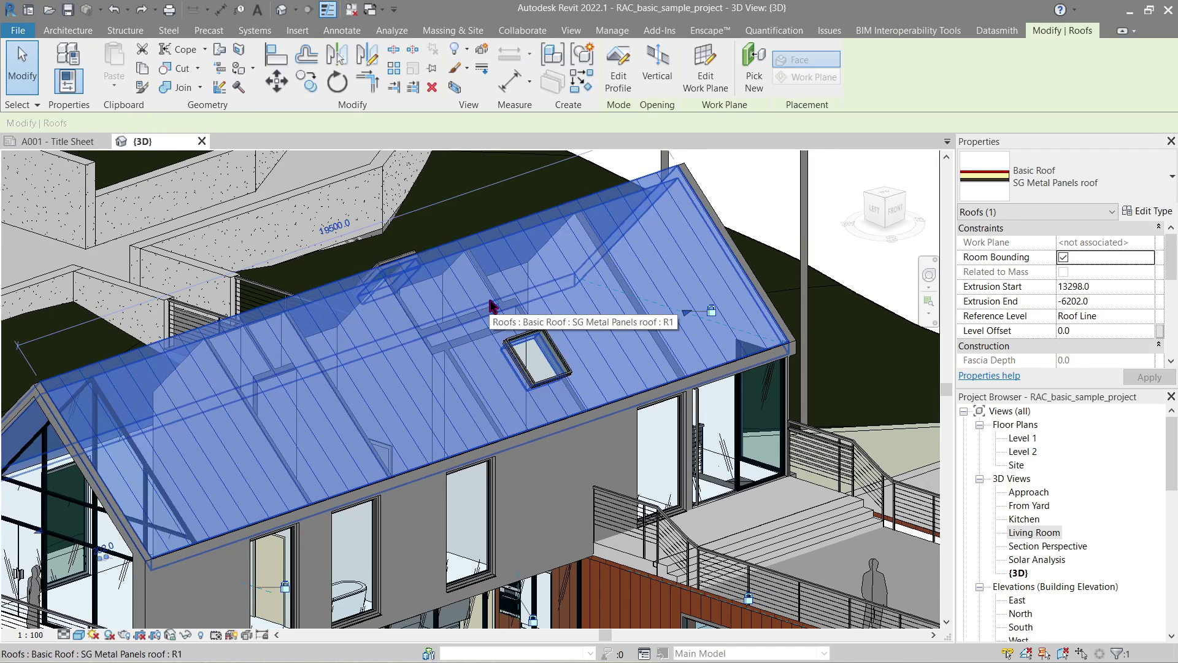
key(Delete)
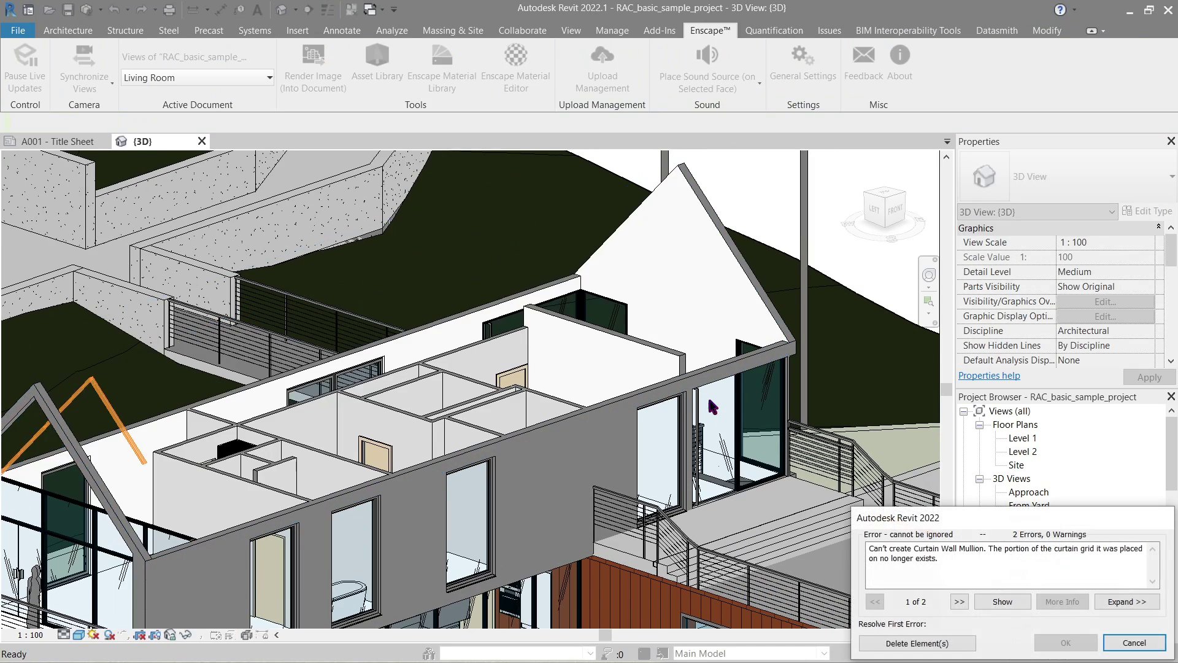
click(915, 643)
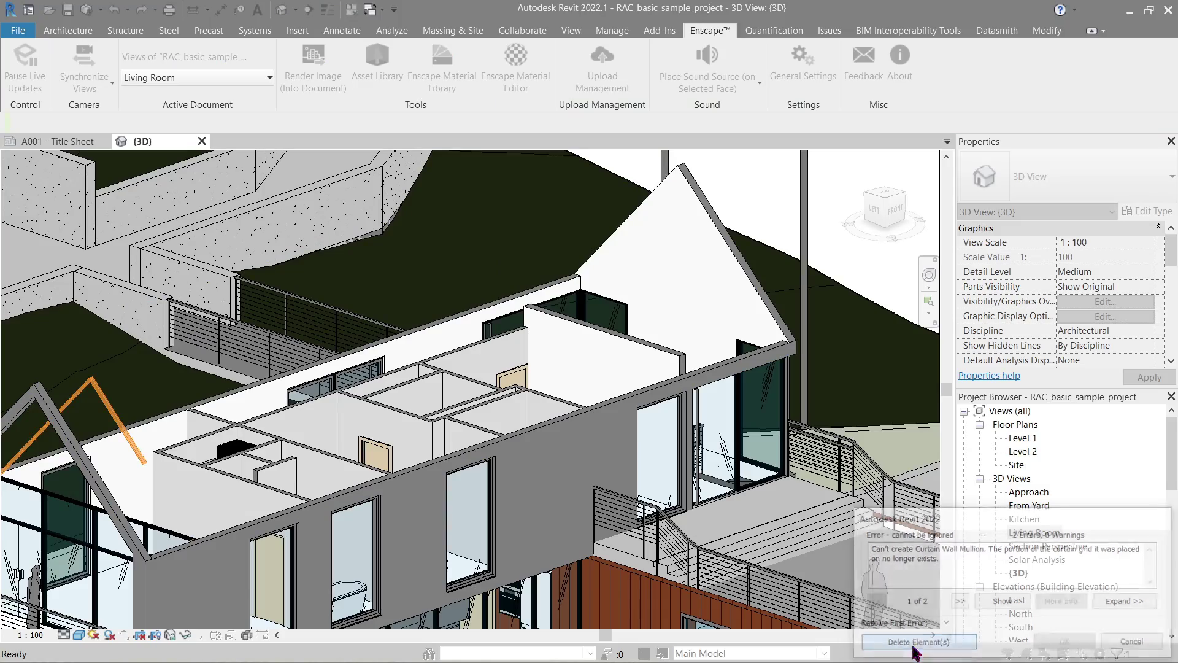